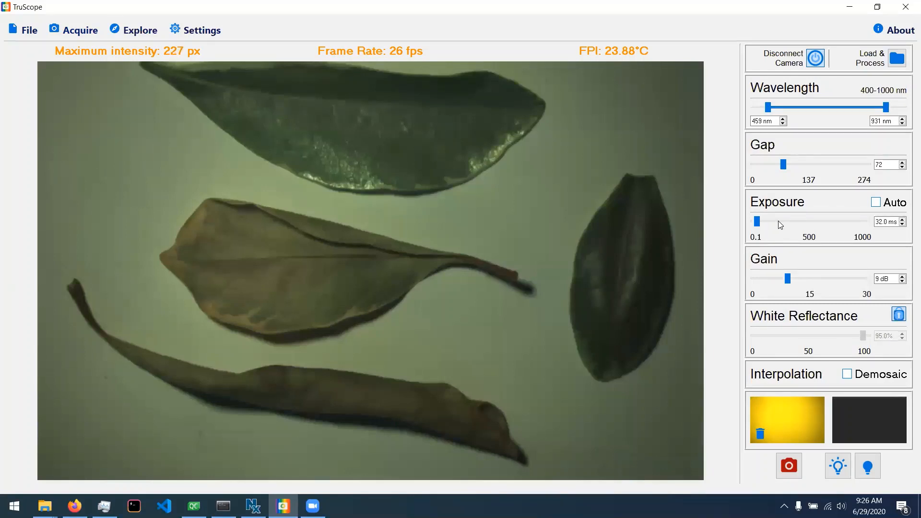
Try raising the camera gain to 12 dB and 18 dB to compare the live image's intensity and saturation.
scroll(778, 221, "down", 3)
scroll(780, 224, "up", 2)
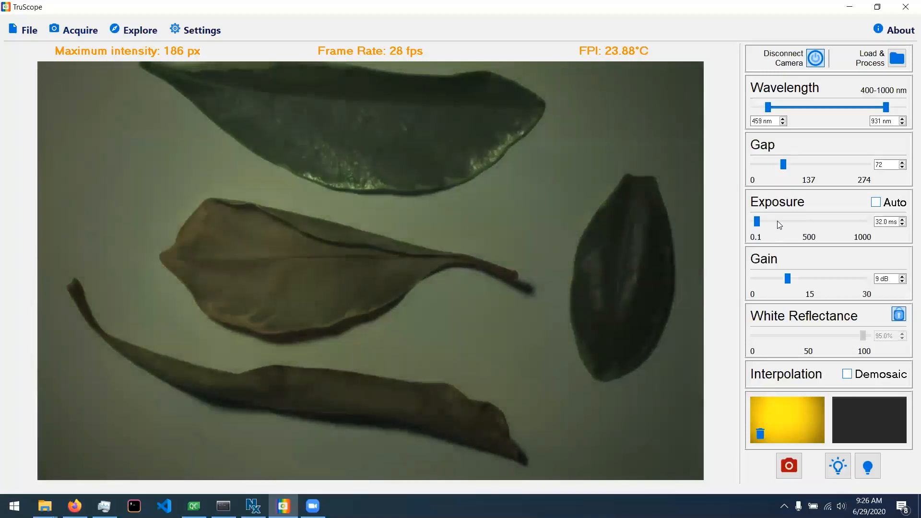
scroll(791, 284, "up", 1)
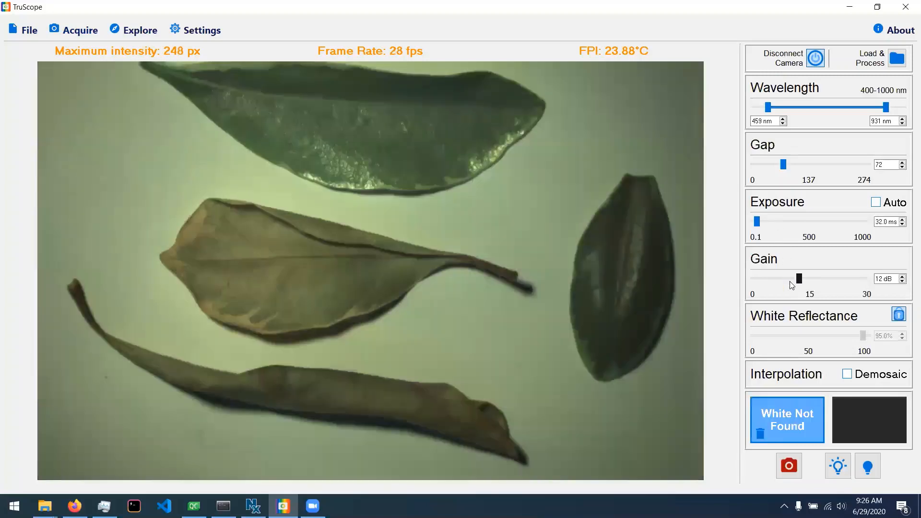
scroll(791, 285, "up", 2)
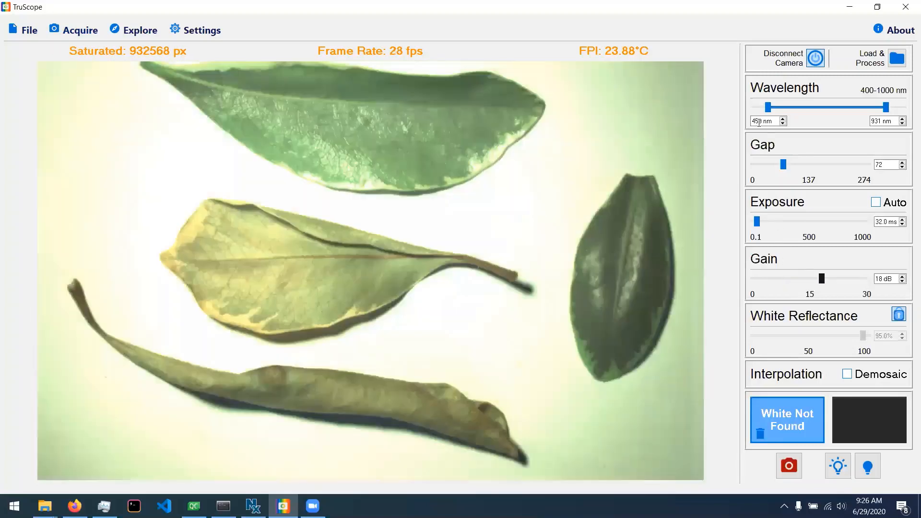
Set the capture wavelength range to 450–950 nm.
key("BackSpace")
key("BackSpace")
type("50")
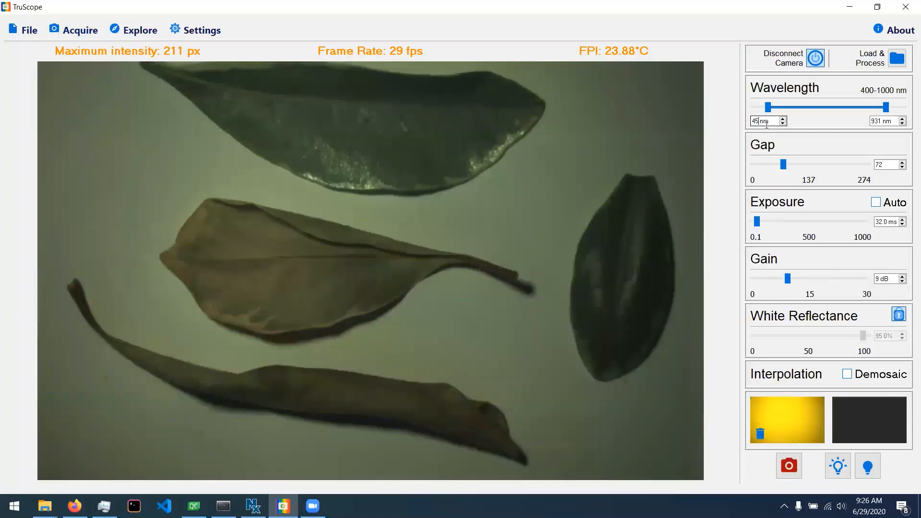
double_click(880, 121)
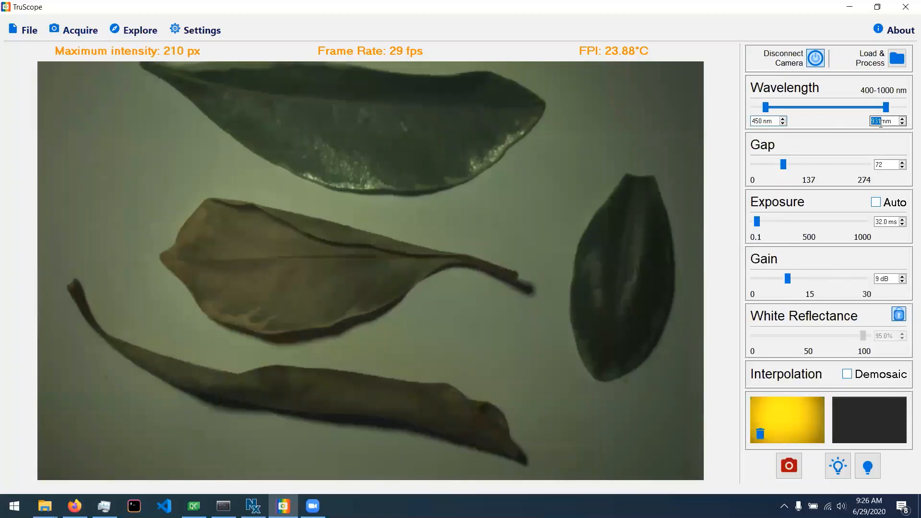
type("950")
key("Return")
mouse_move(862, 413)
mouse_move(777, 407)
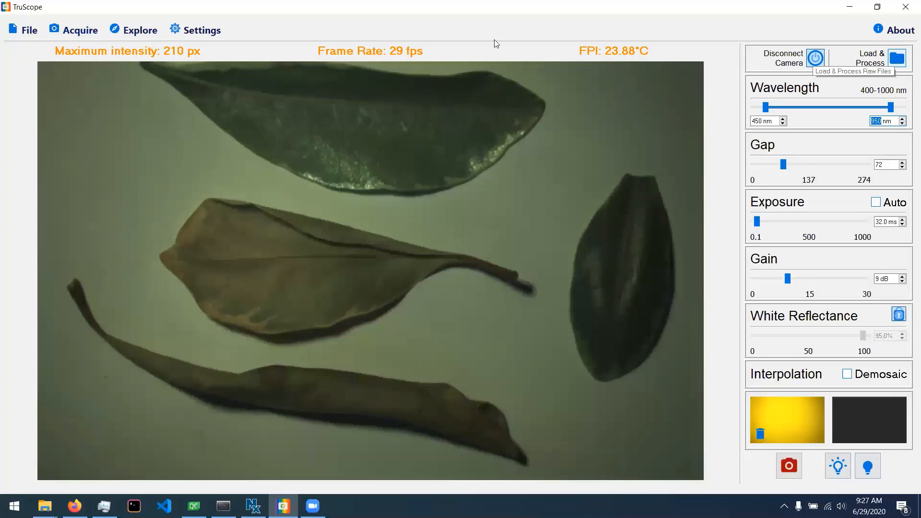
Review the application settings, and capture a hyperspectral data cube of the leaves for exploration.
left_click(193, 31)
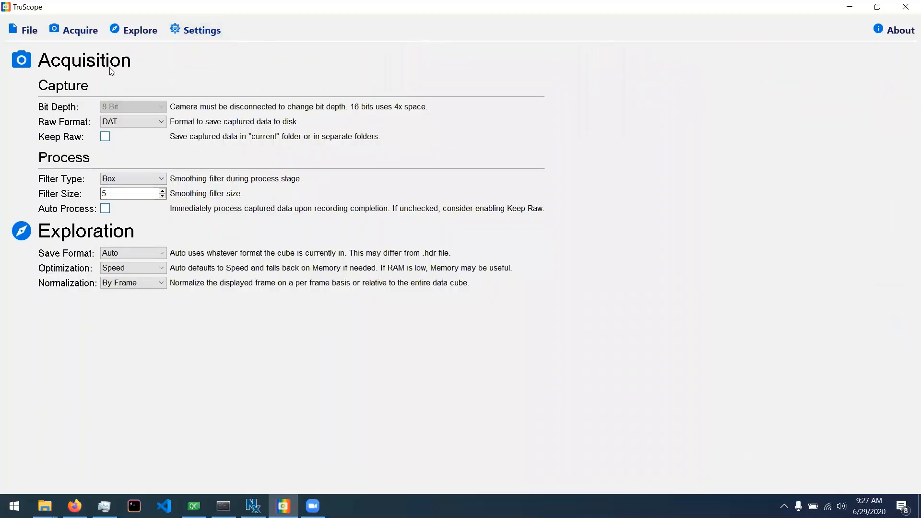
left_click(89, 36)
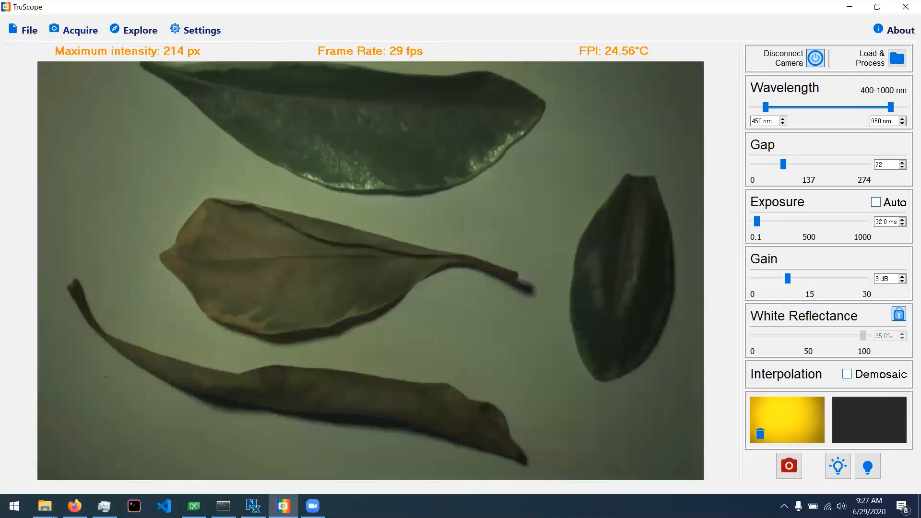
left_click(794, 471)
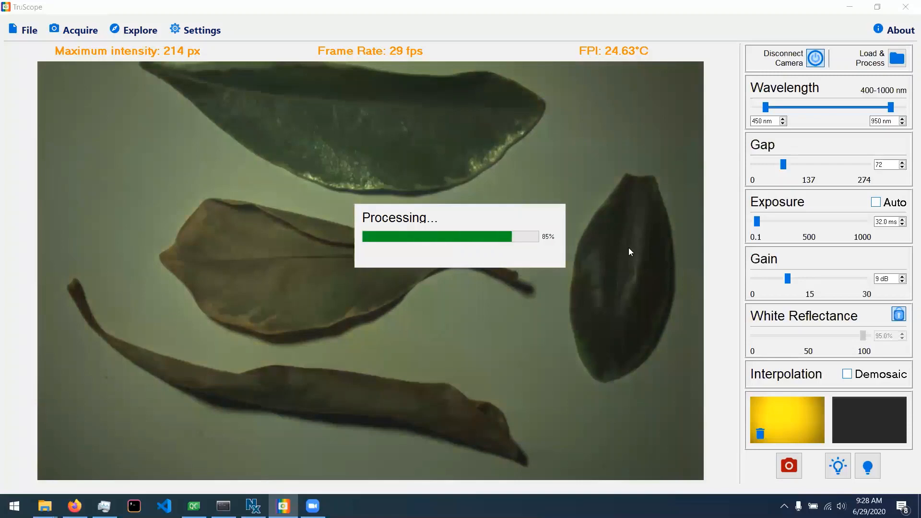
left_click(130, 30)
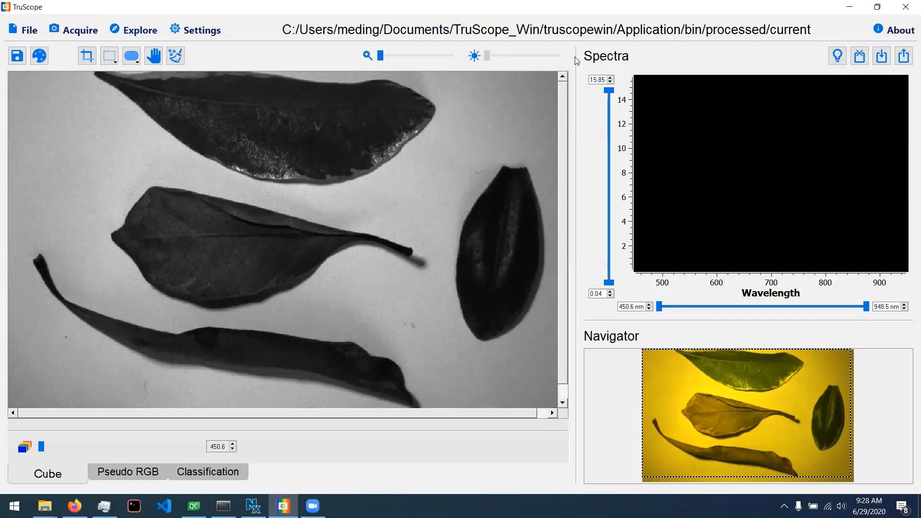
Examine the leaves in the cube image at several magnifications, including close-ups of the middle leaf and its surroundings.
left_click_drag(493, 55, 442, 56)
left_click(394, 55)
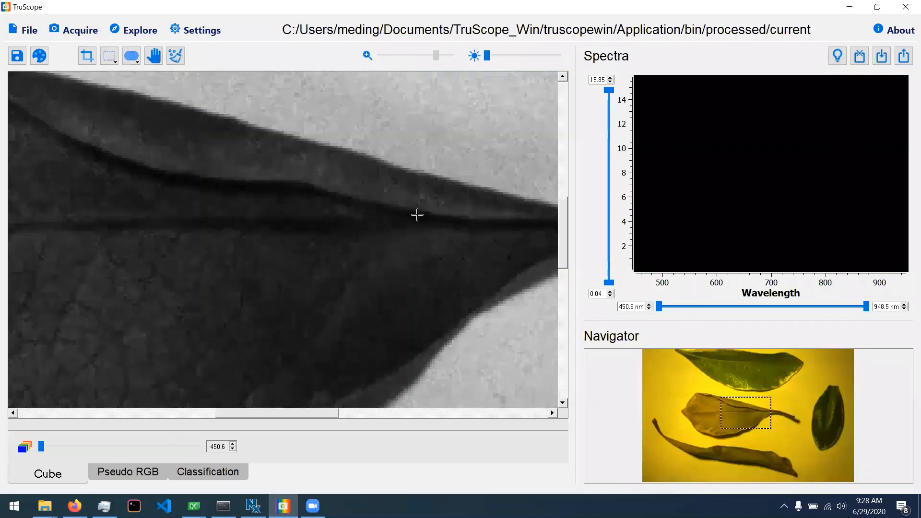
scroll(379, 283, "down", 3)
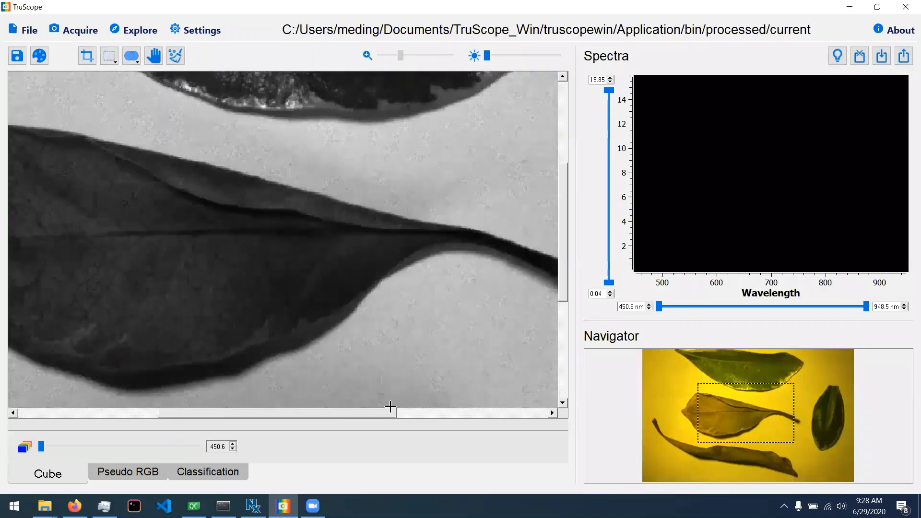
scroll(563, 235, "down", 1)
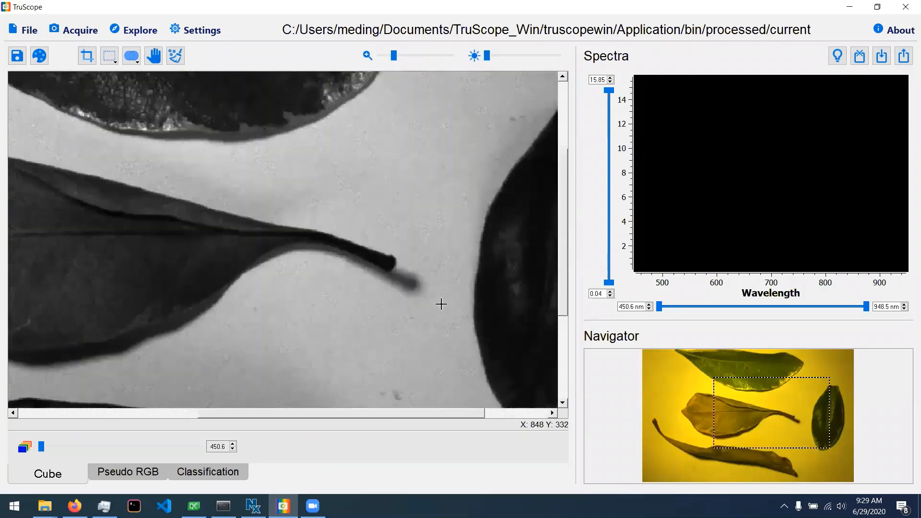
scroll(439, 304, "right", 3)
scroll(436, 294, "down", 1)
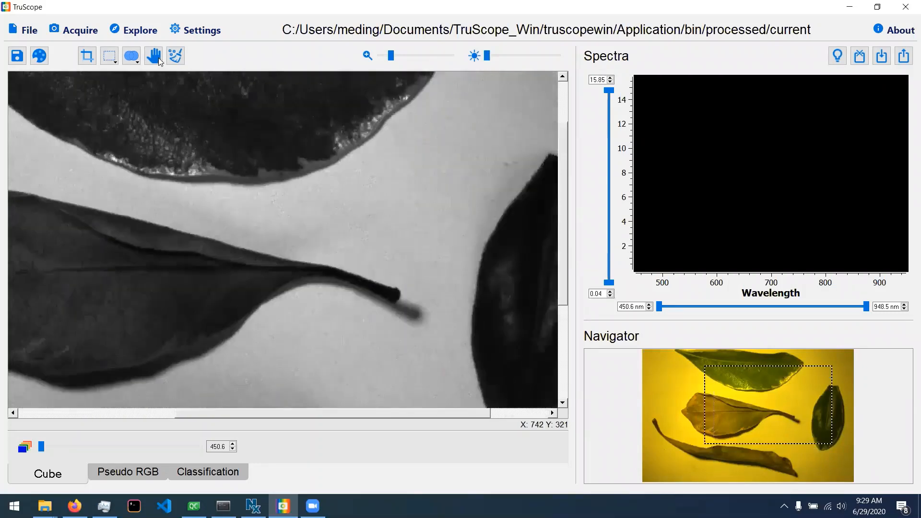
left_click(158, 57)
scroll(174, 123, "down", 1)
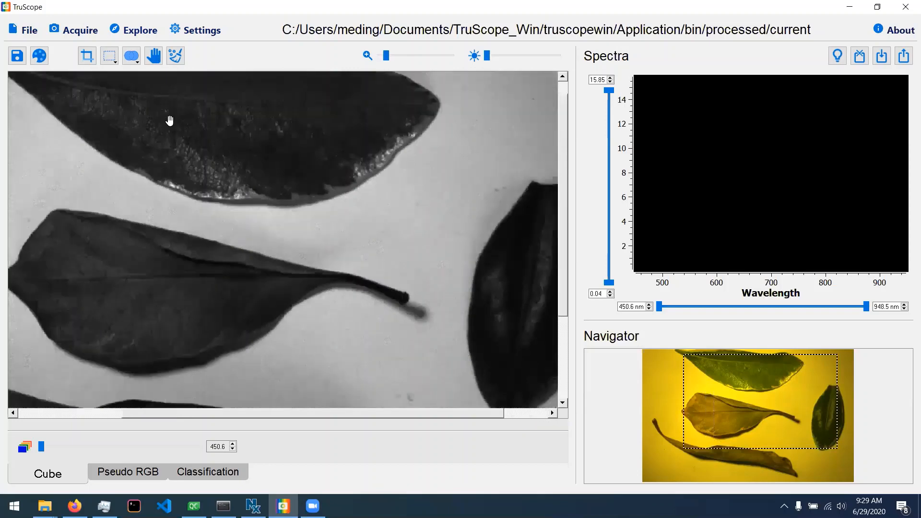
left_click_drag(157, 146, 287, 285)
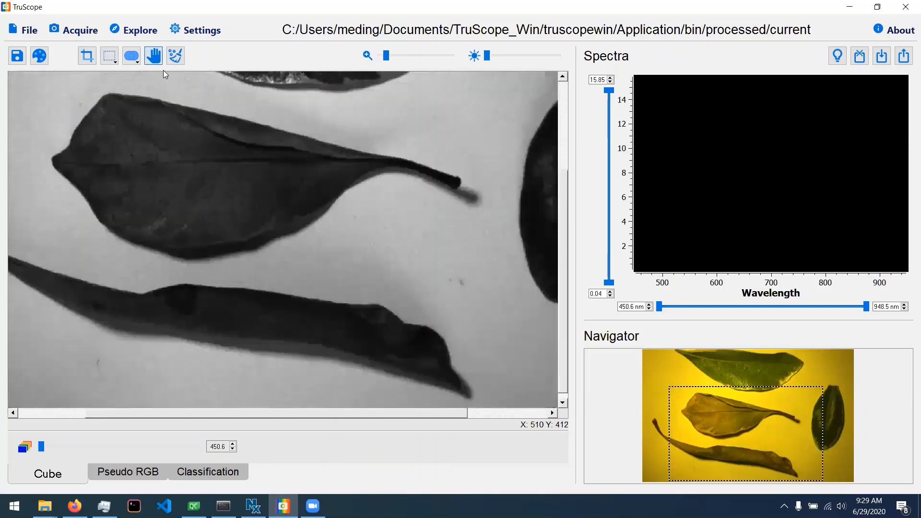
left_click(160, 58)
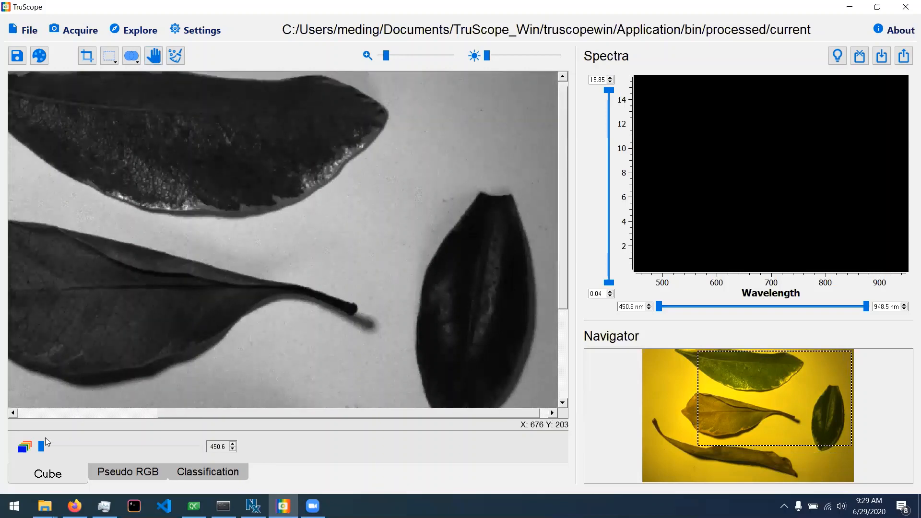
Browse the cube's wavelength bands and display the 800.5 nm band with the middle leaf centred.
left_click(67, 448)
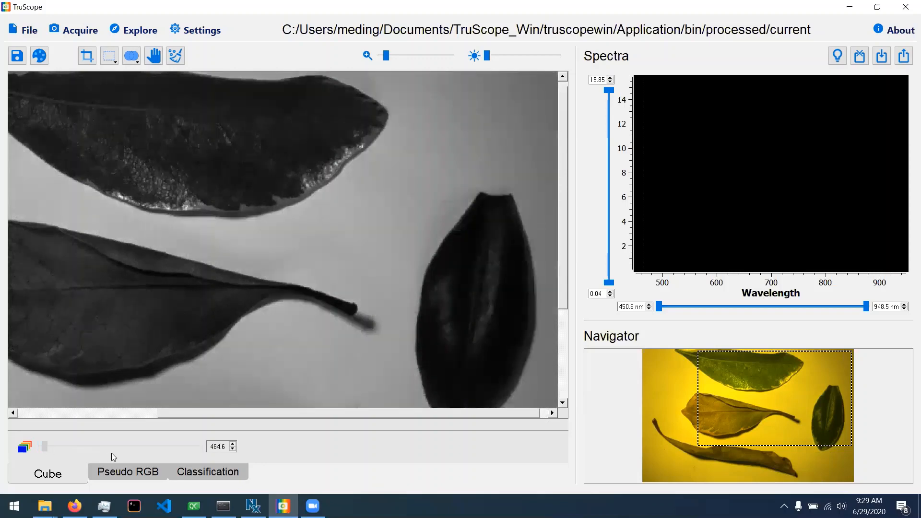
left_click_drag(111, 453, 220, 449)
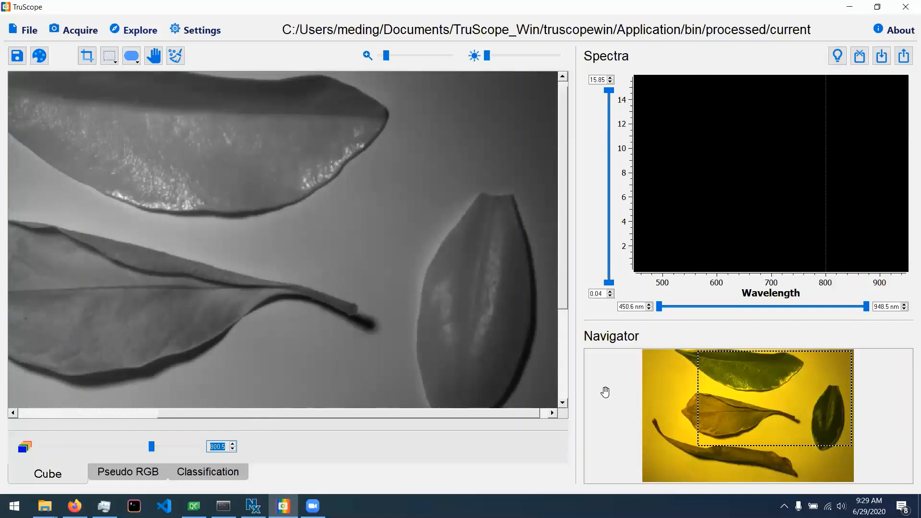
left_click_drag(782, 395, 720, 403)
left_click(775, 405)
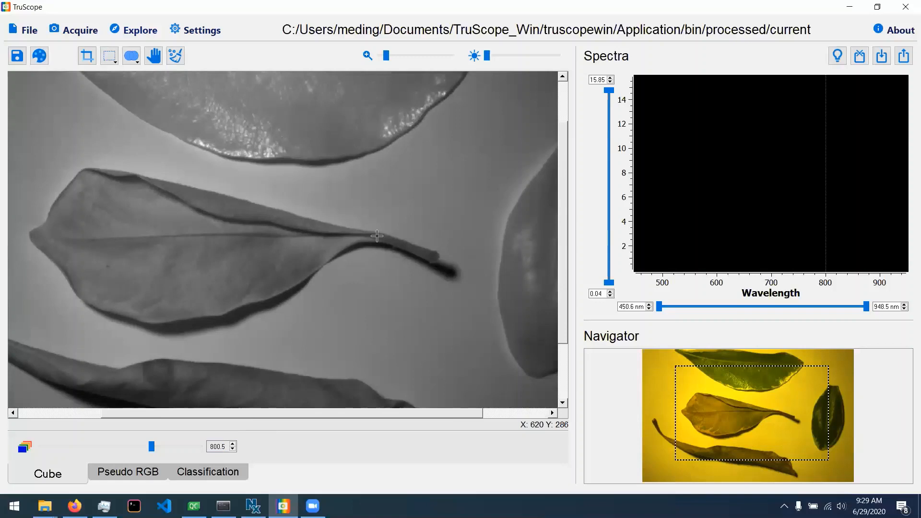
Show the pseudo RGB image and change its bands to red 604.6, green 708.5 and blue 630.6 nm.
left_click(128, 470)
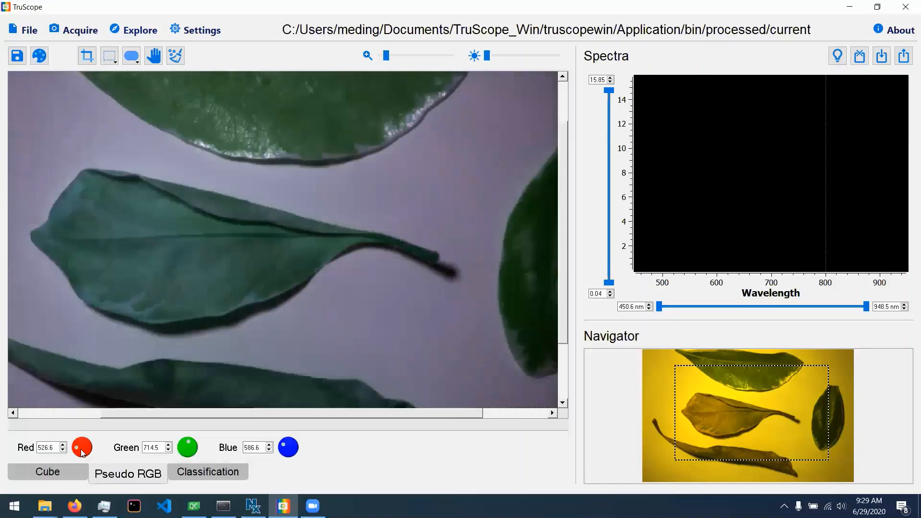
left_click(85, 444)
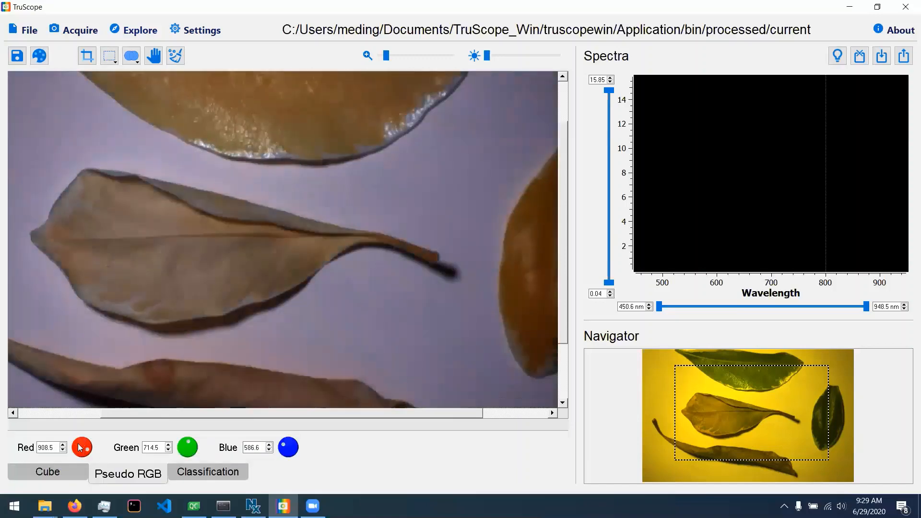
left_click(187, 447)
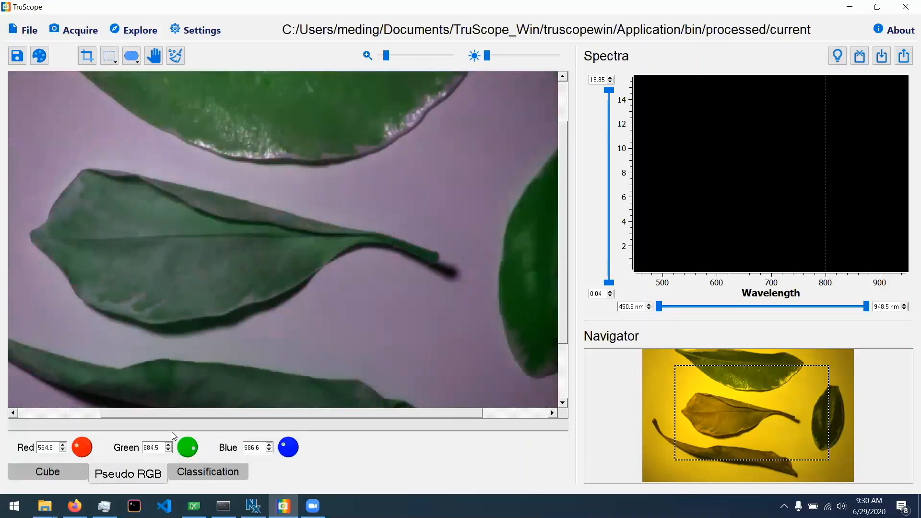
left_click_drag(173, 433, 174, 432)
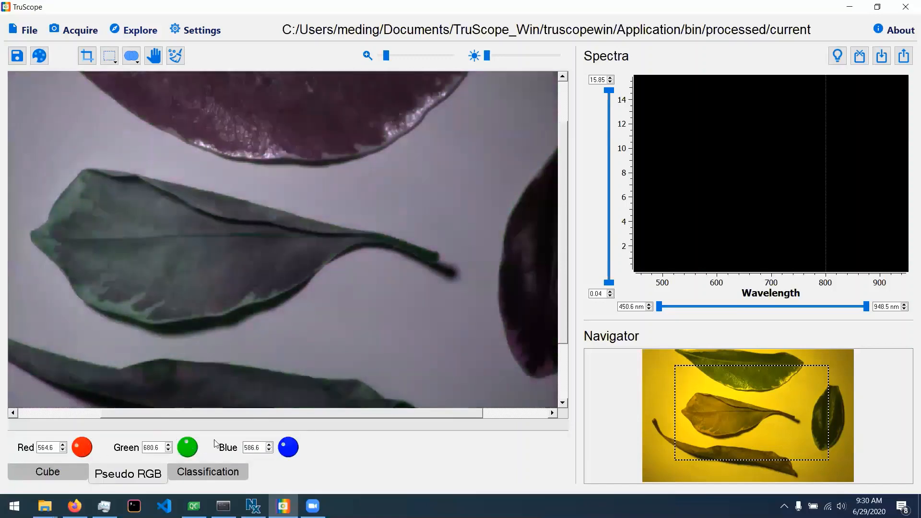
left_click(287, 440)
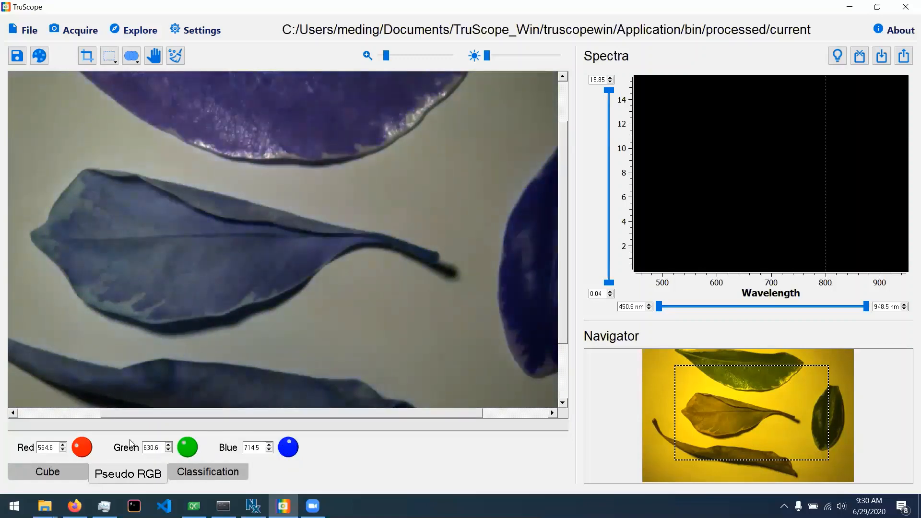
left_click(187, 445)
left_click(83, 442)
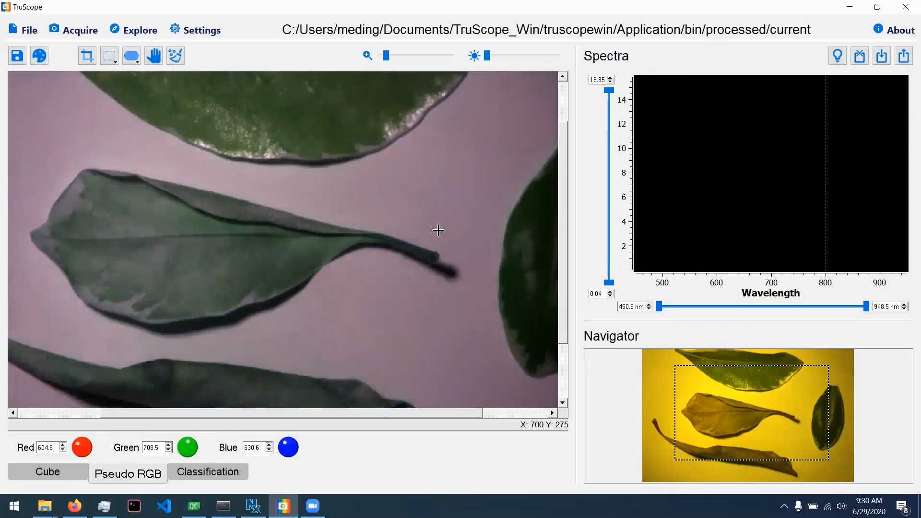
Plot point spectra from the middle, upper and far-right leaves, and clear all the sample points.
scroll(405, 242, "down", 2)
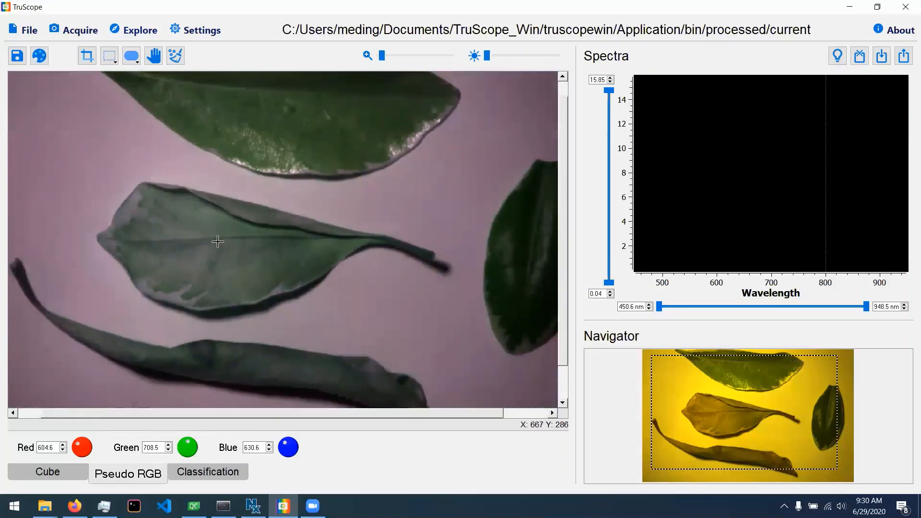
scroll(217, 241, "down", 1)
left_click(223, 257)
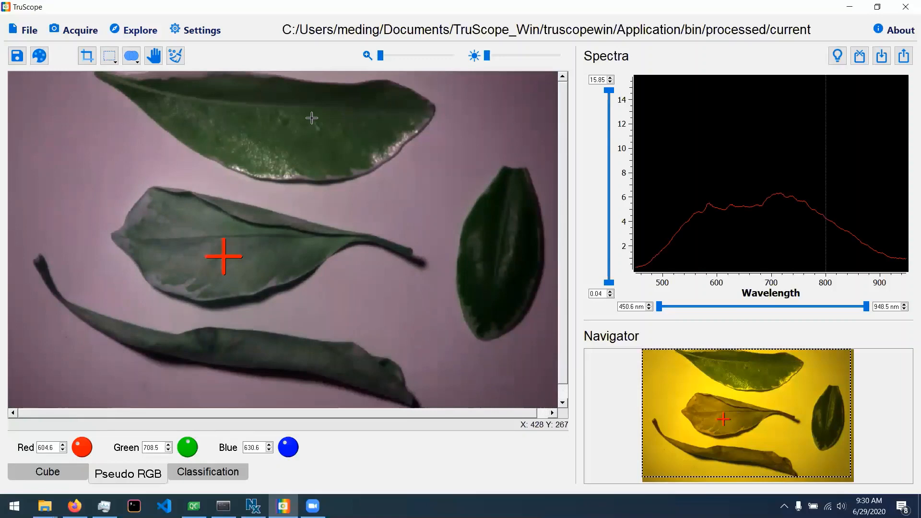
left_click(287, 141)
left_click(480, 274)
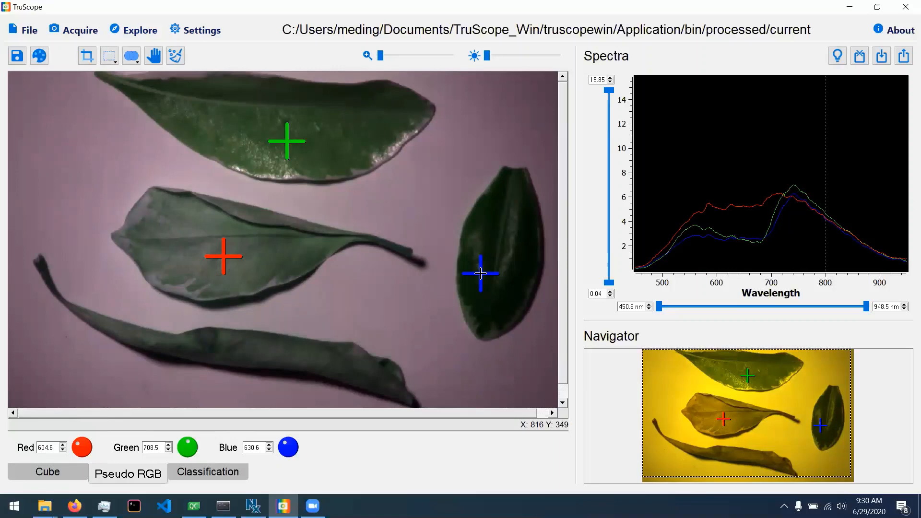
left_click(178, 58)
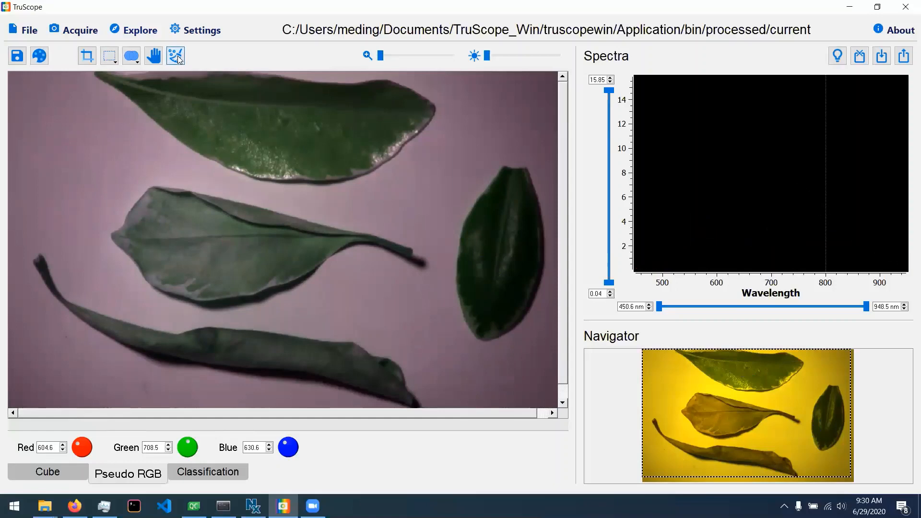
Change the first selection color in the color palette to magenta #ff00ff.
left_click(40, 56)
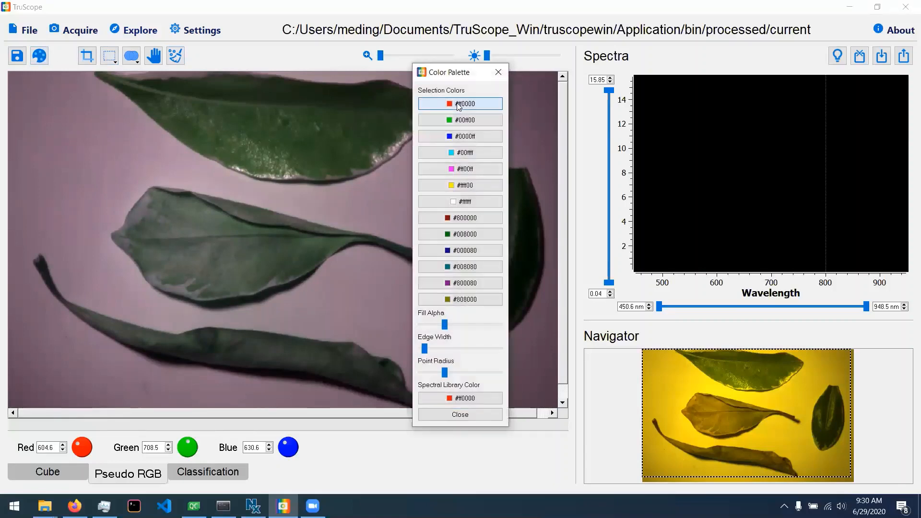
left_click(458, 107)
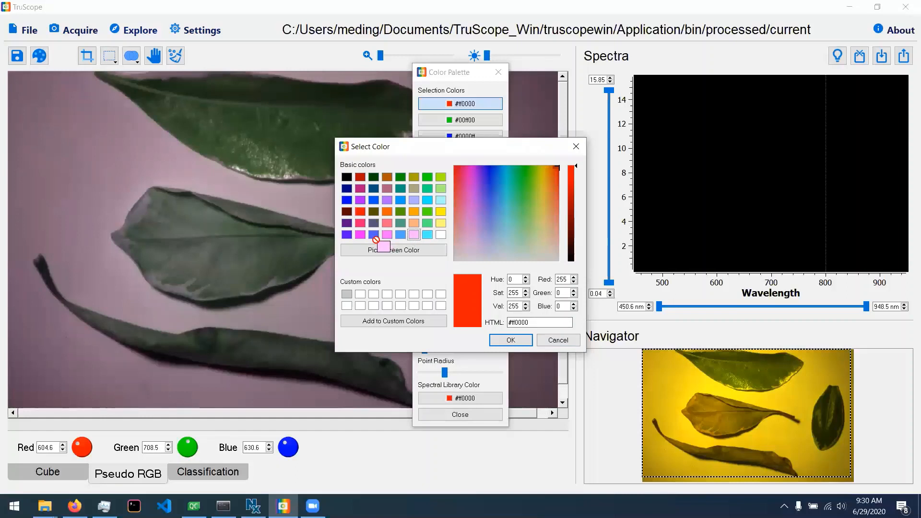
left_click(360, 235)
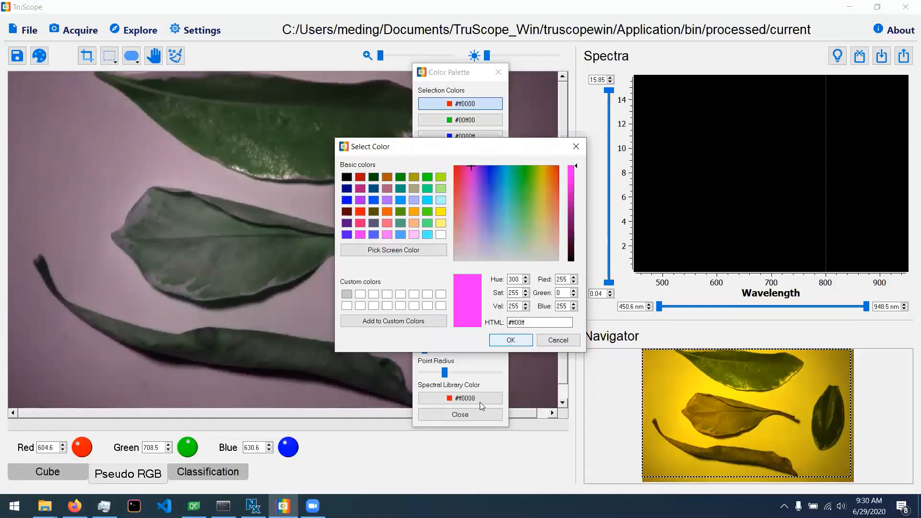
left_click(510, 340)
left_click(478, 413)
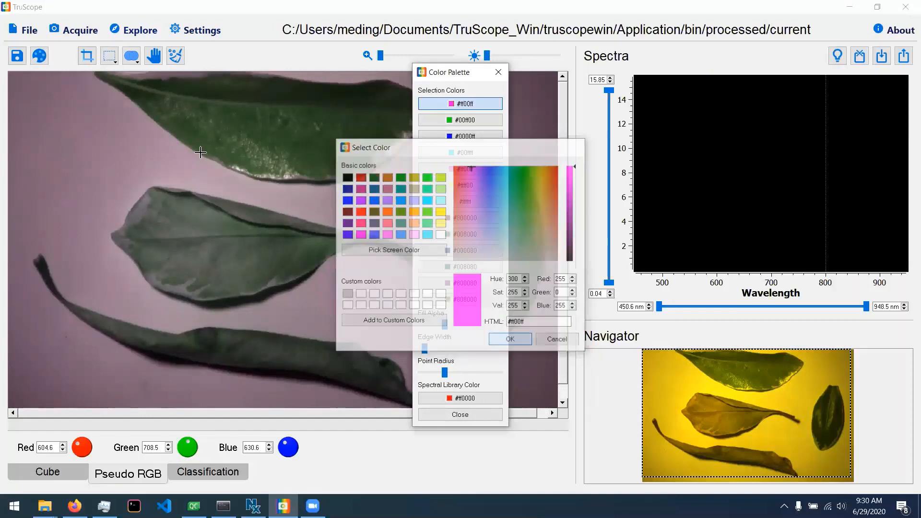
Draw a rectangular selection on the upper leaf and an elliptical selection along the far-right leaf.
left_click(107, 56)
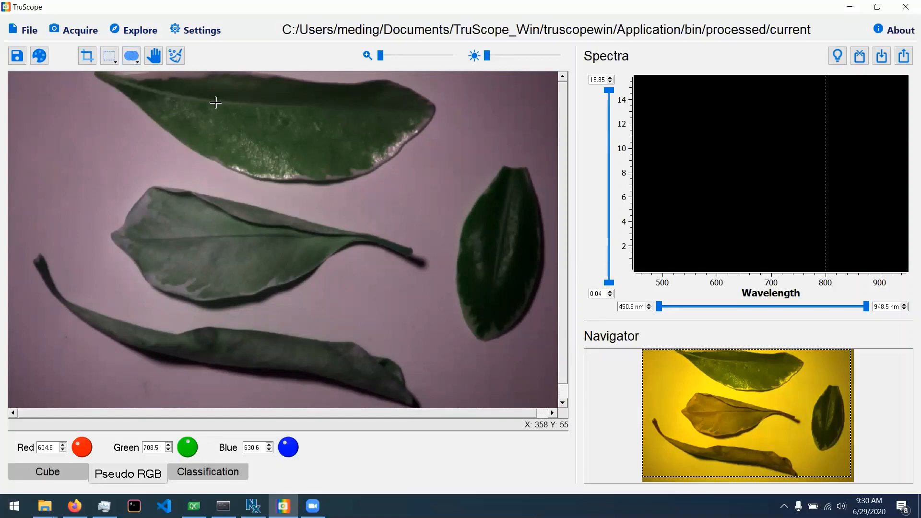
left_click_drag(215, 103, 361, 156)
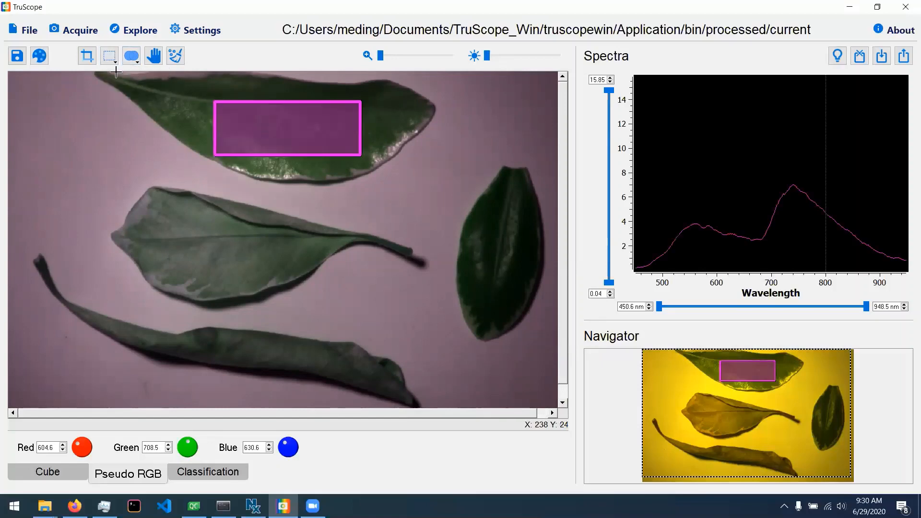
left_click(113, 59)
left_click_drag(483, 174, 526, 323)
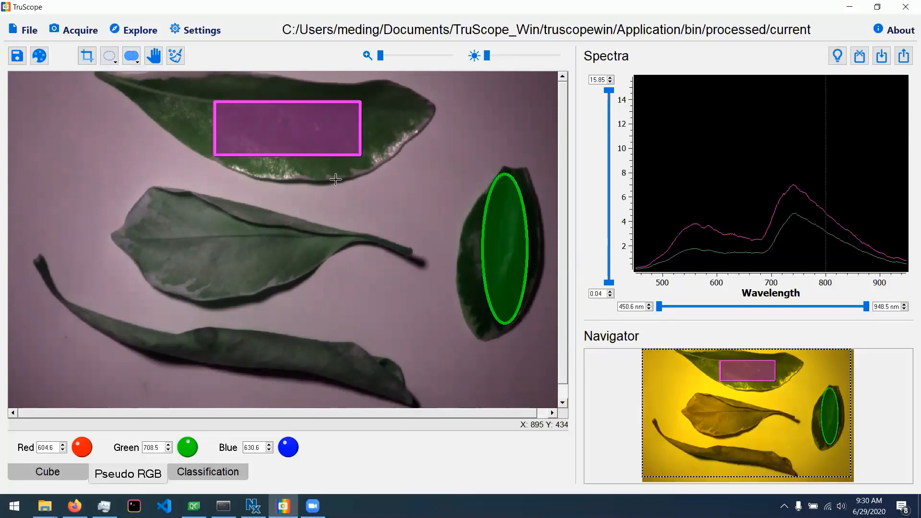
Draw a freehand selection following the outline of the middle leaf's blade.
left_click(111, 62)
left_click(122, 95)
mouse_move(173, 195)
left_mouse_down()
mouse_move(145, 229)
mouse_move(179, 284)
mouse_move(256, 277)
mouse_move(334, 236)
mouse_move(171, 196)
left_mouse_up()
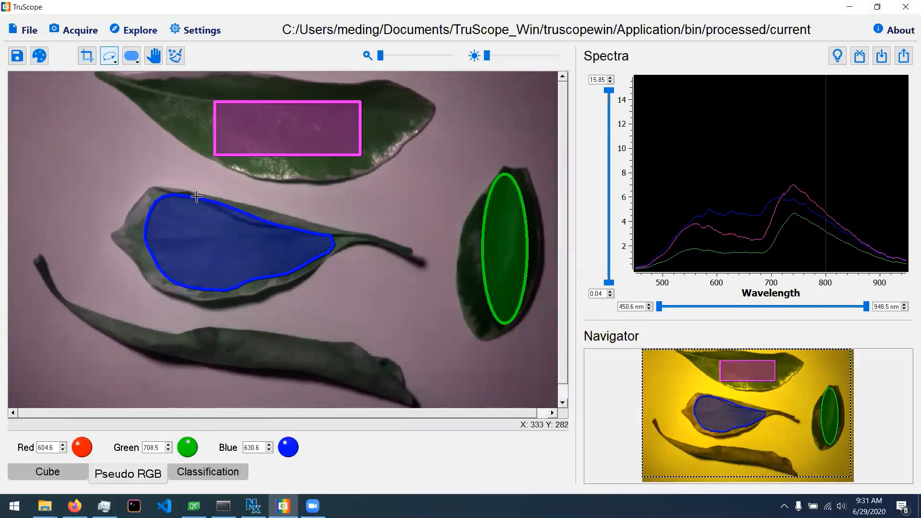
Open the choice of modes for combining selections.
left_click(137, 60)
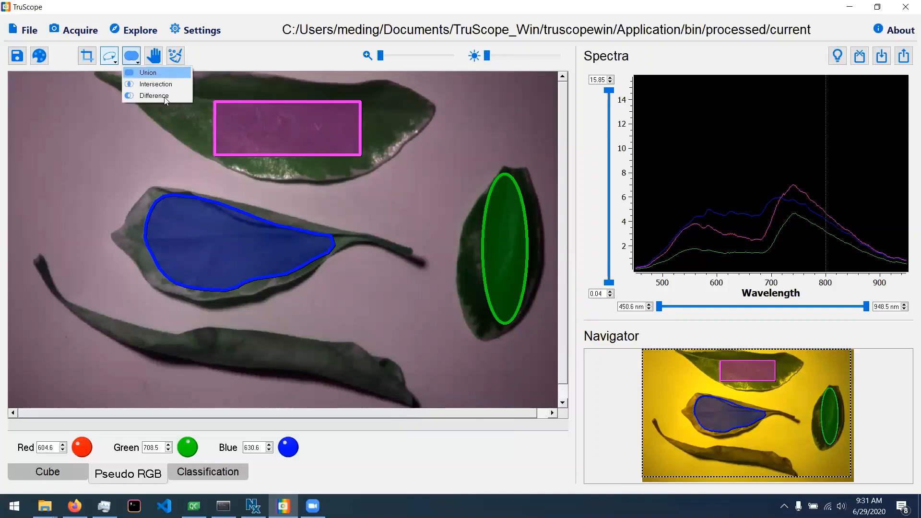